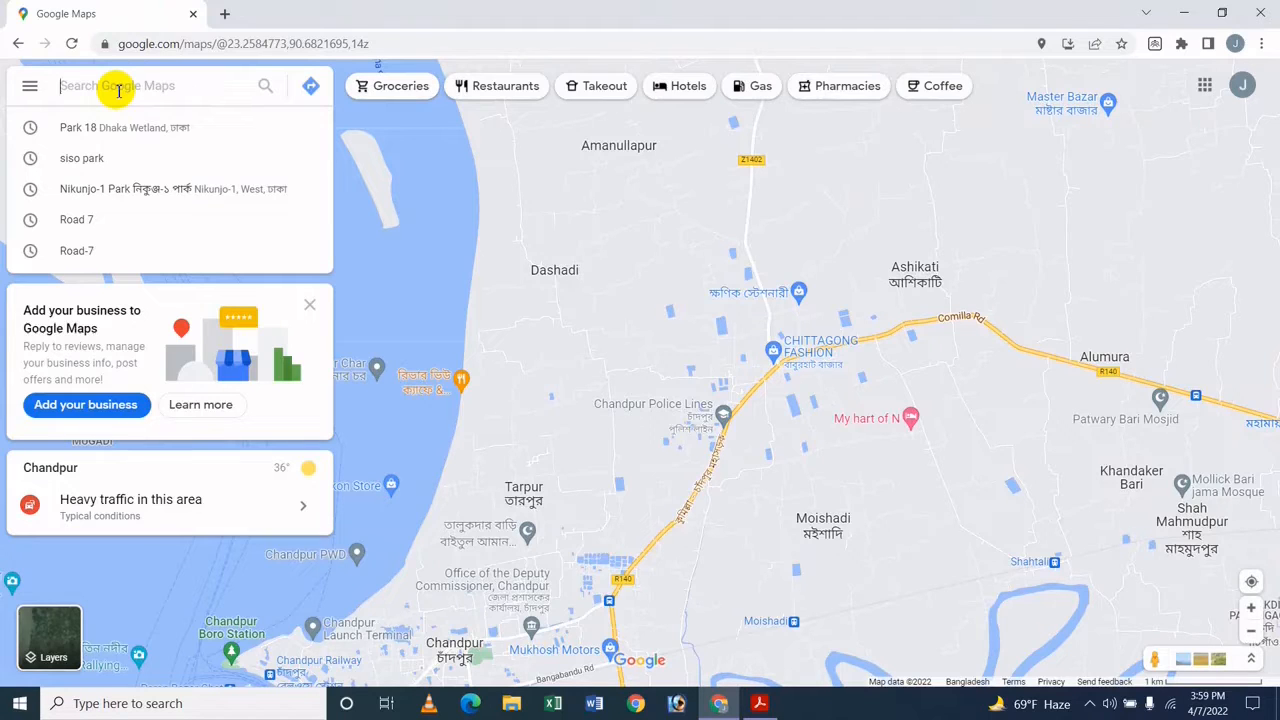
Step: Search the map for "rd 7, sector 3, Uttara, Dhaka"
text(rd)
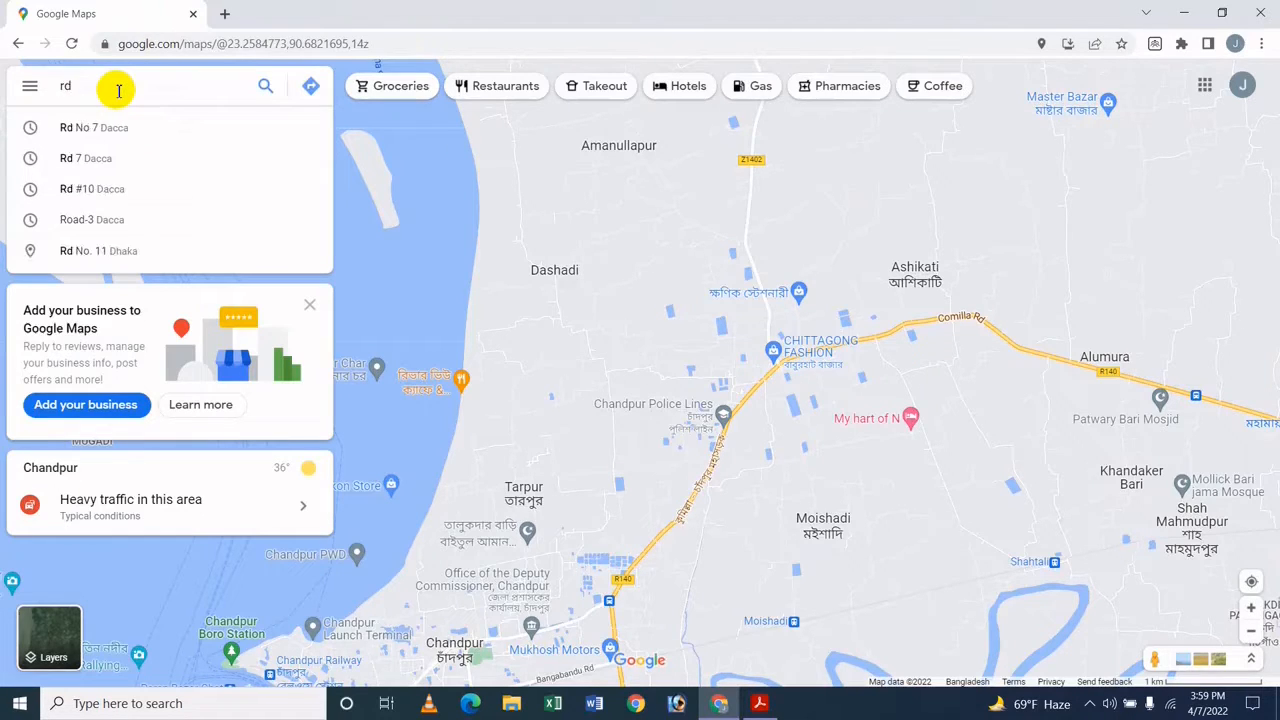
text( 7, )
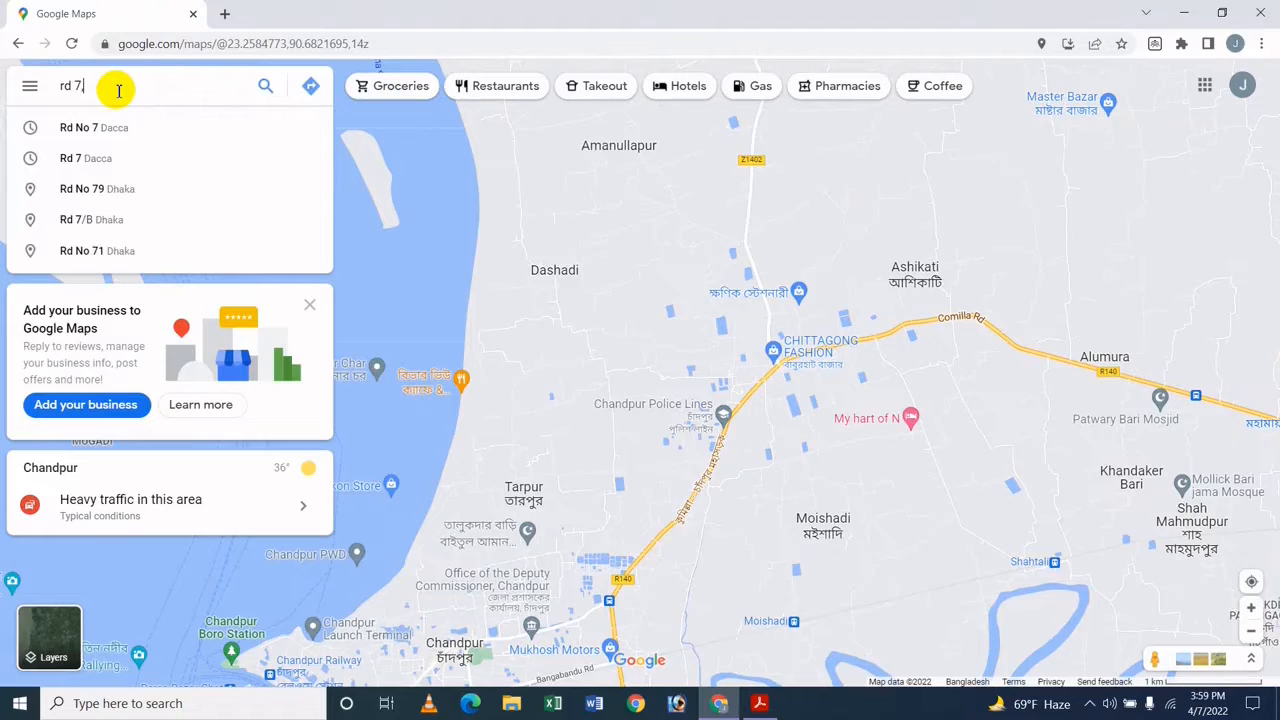
text(se)
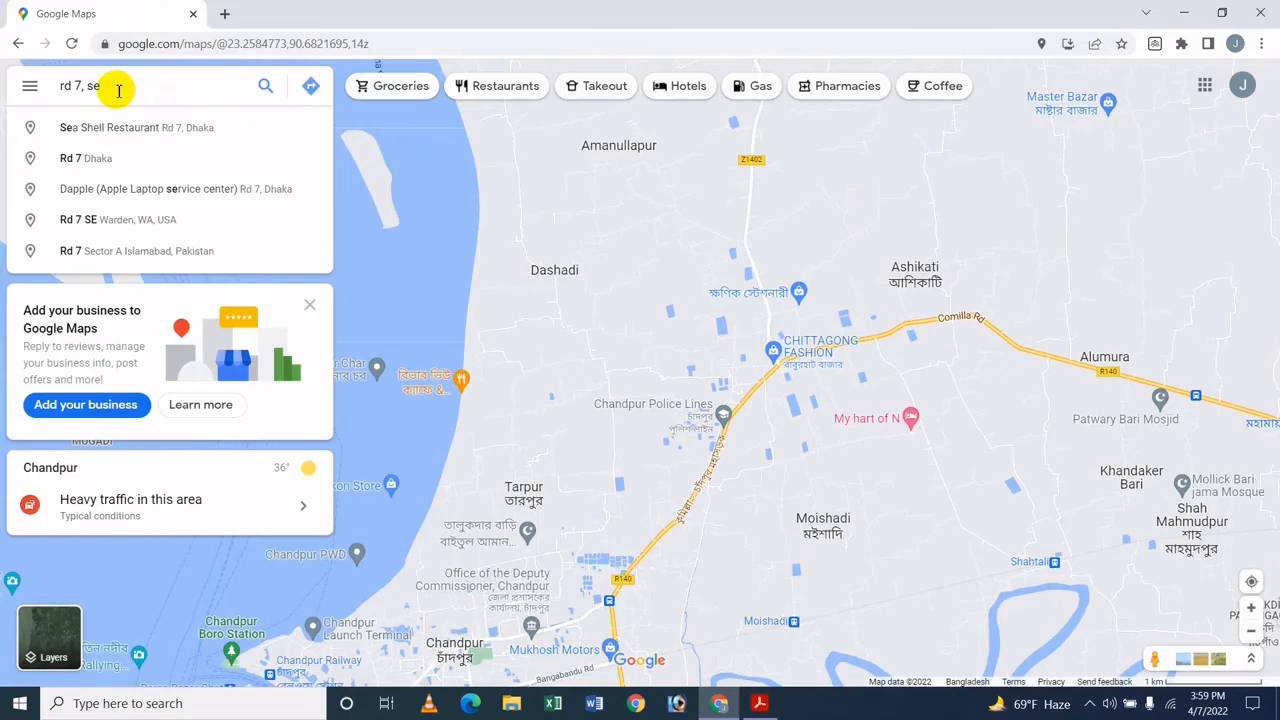
text(ctor 3)
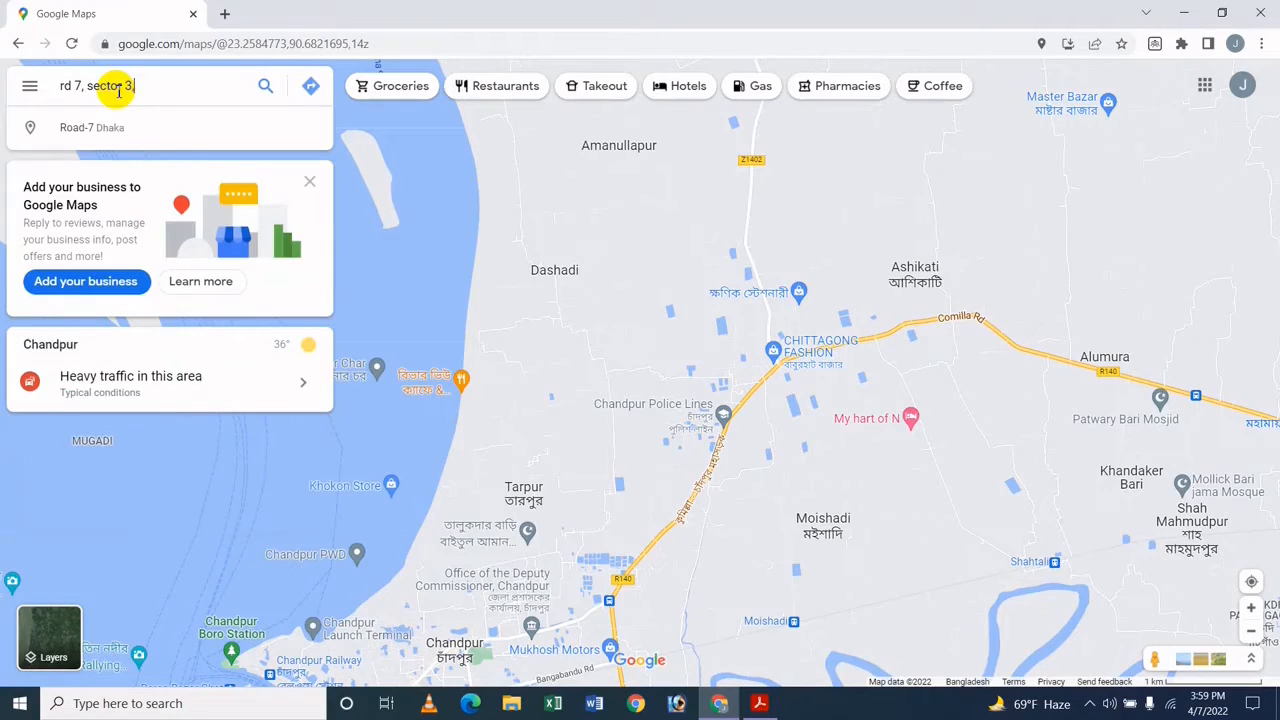
text(, Uttara)
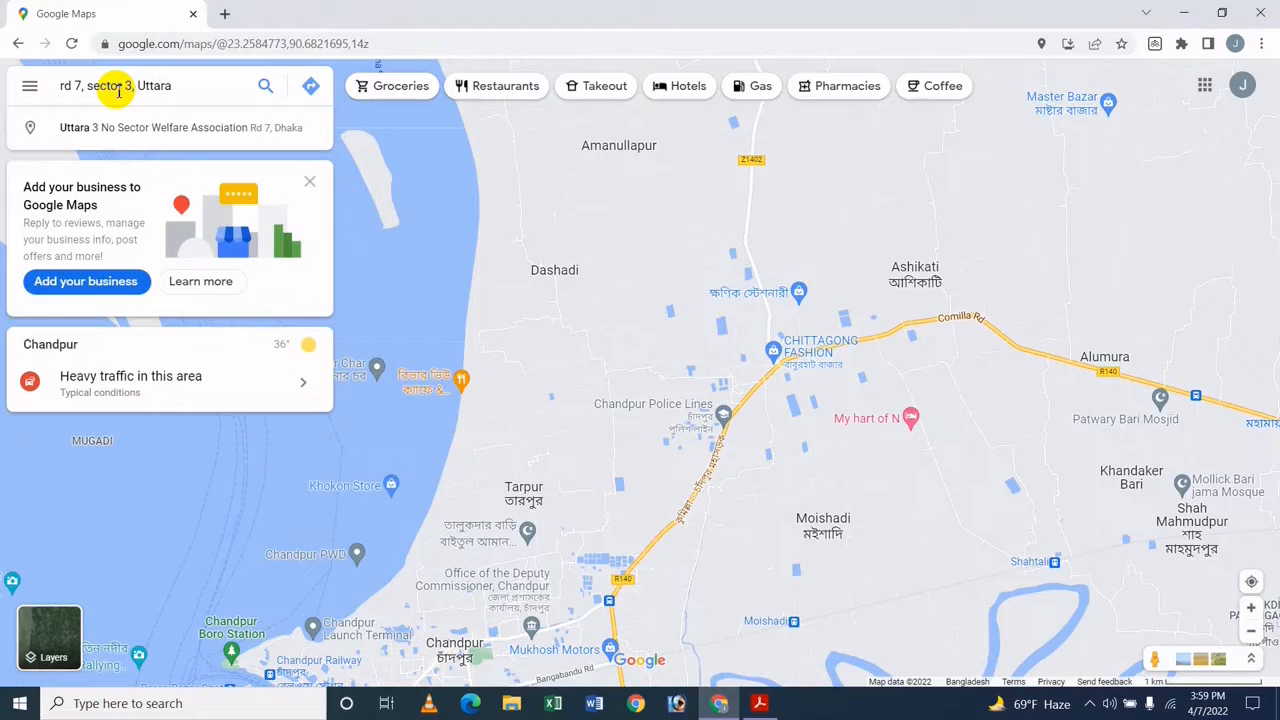
text(, Dhaka)
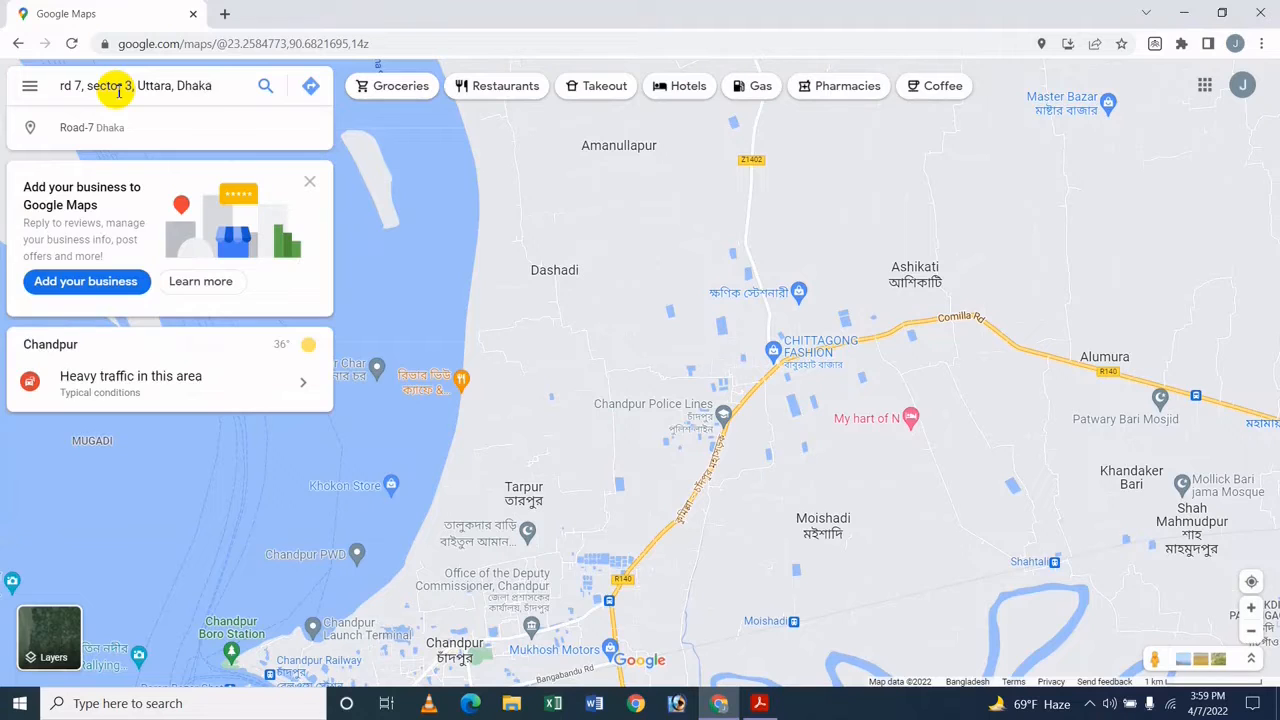
key(Return)
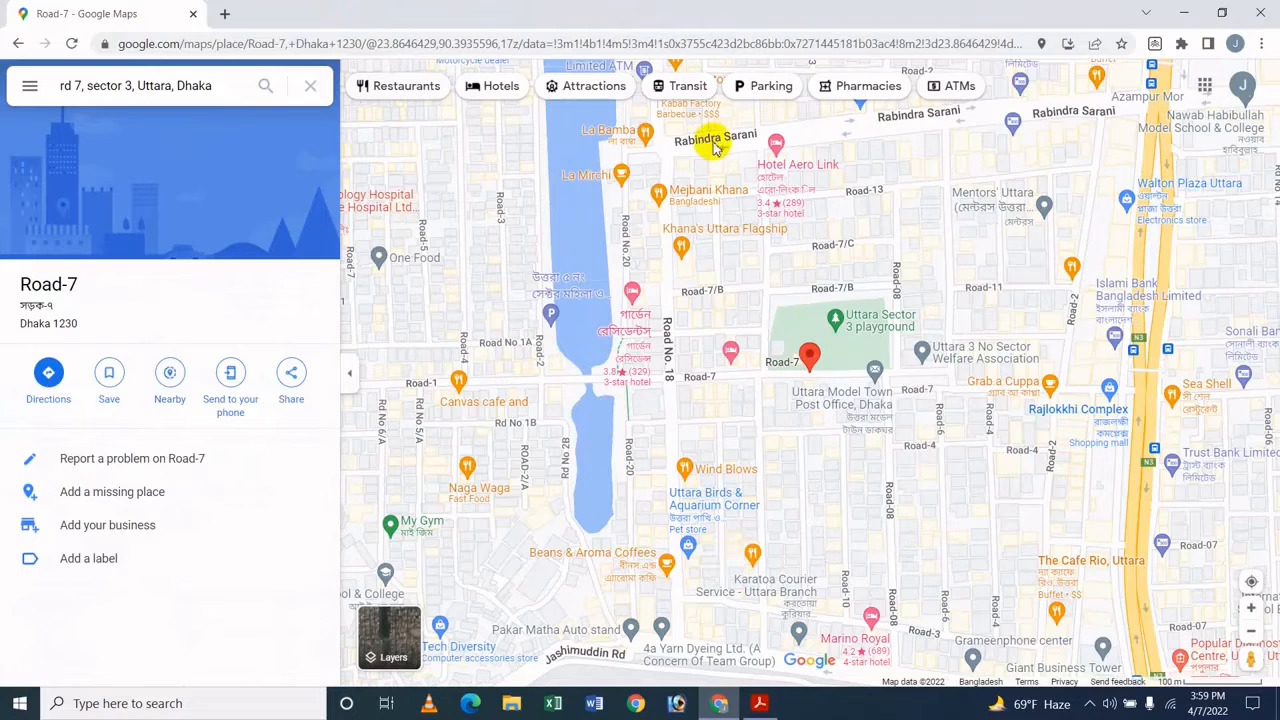
Step: Save the Road-7 location to both the Favorites list and the Starred places list
click(110, 380)
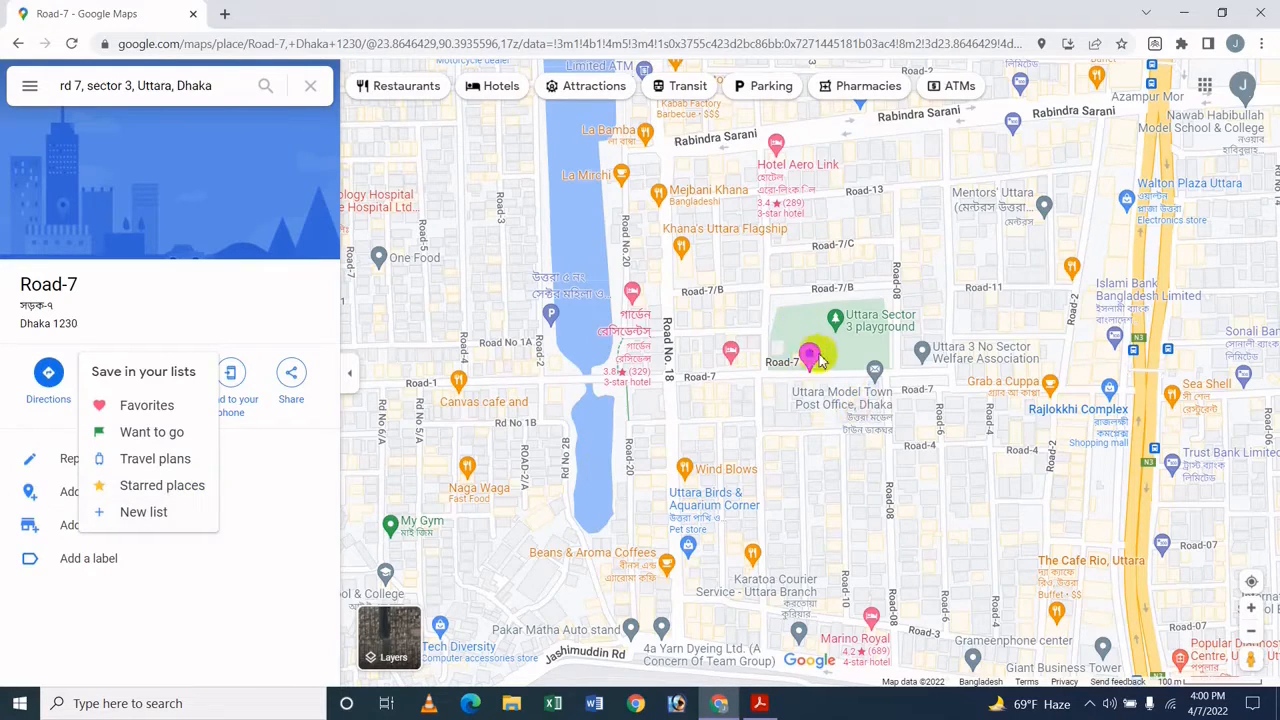
click(146, 405)
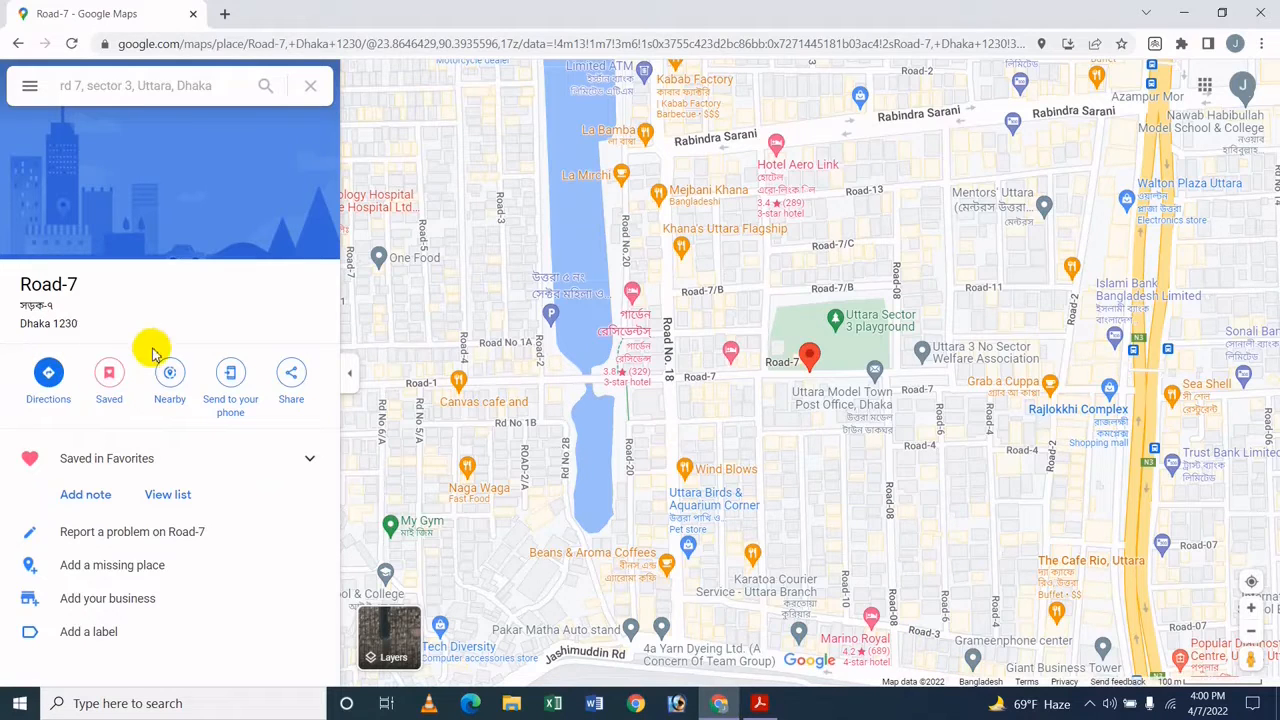
click(108, 381)
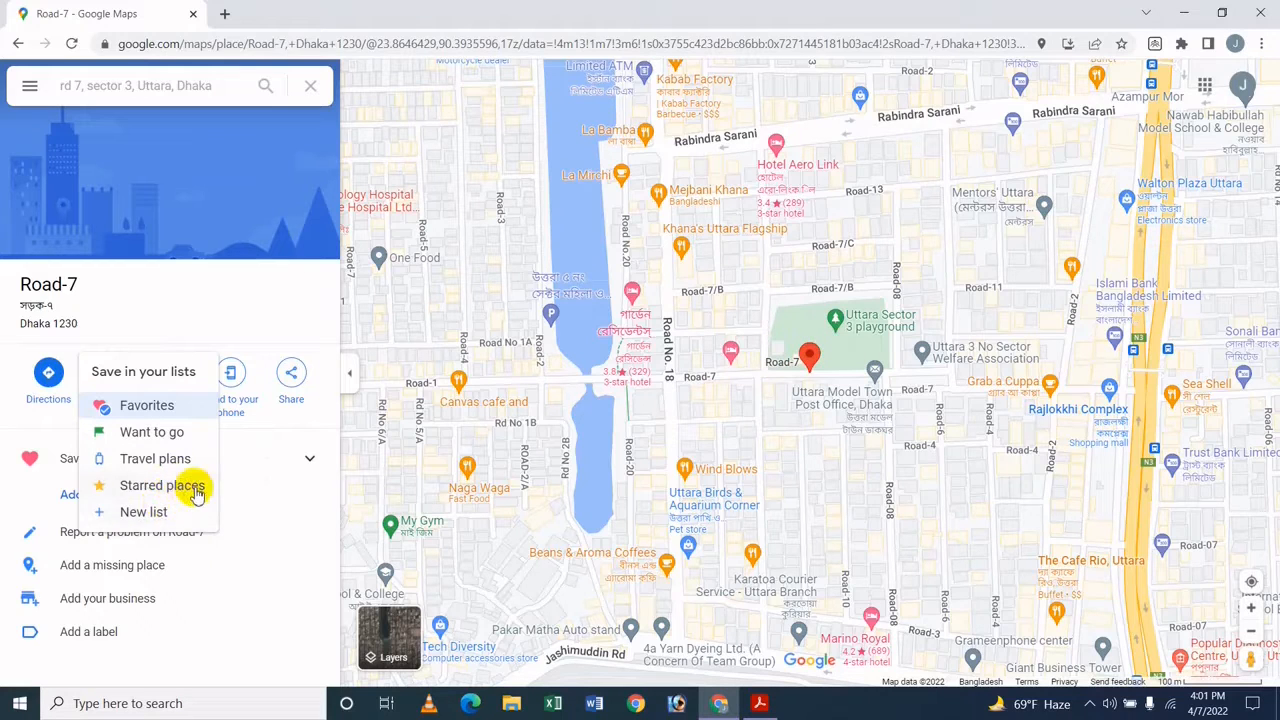
click(162, 485)
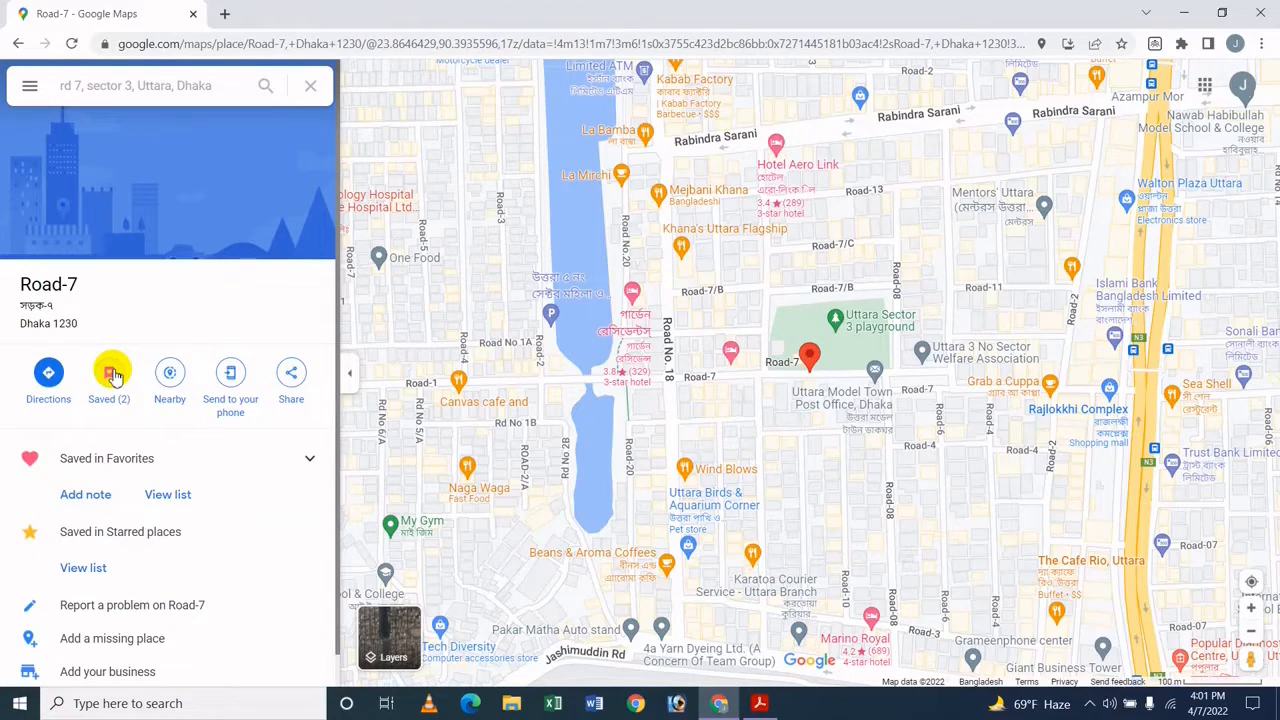
Step: Save Road-7 to a newly created custom list, using a person's name as the list name
click(112, 374)
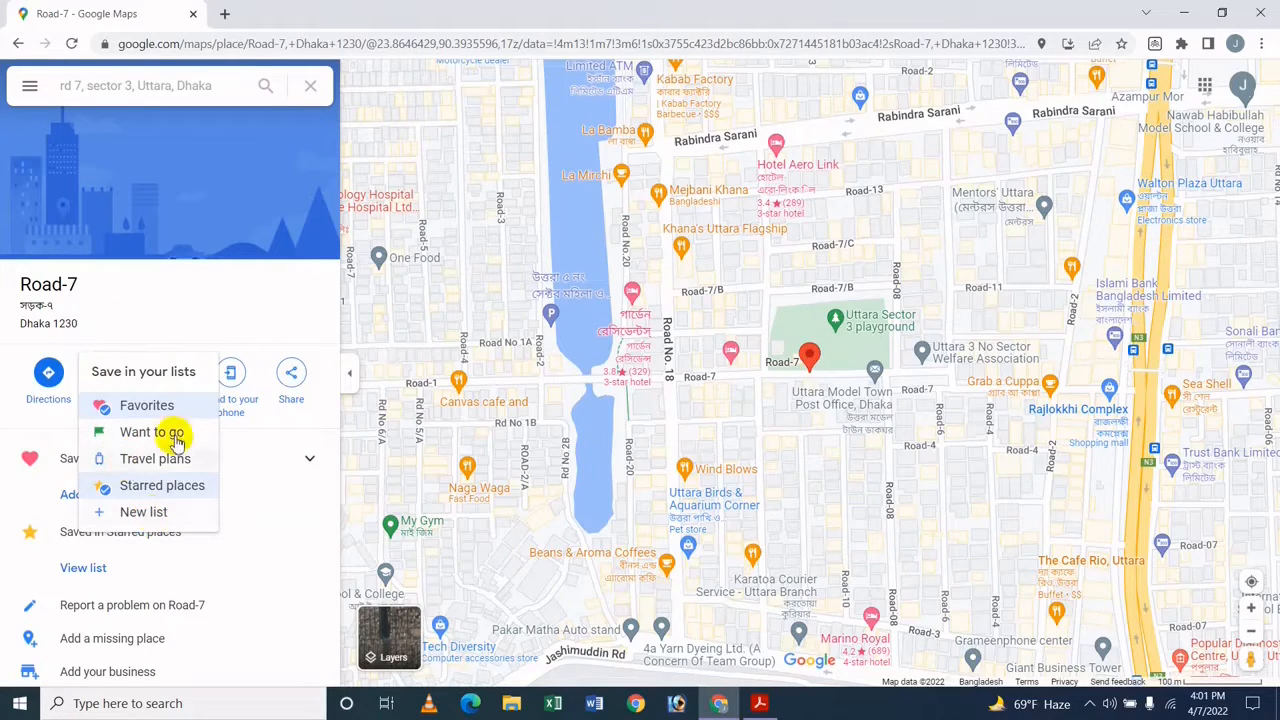
click(156, 510)
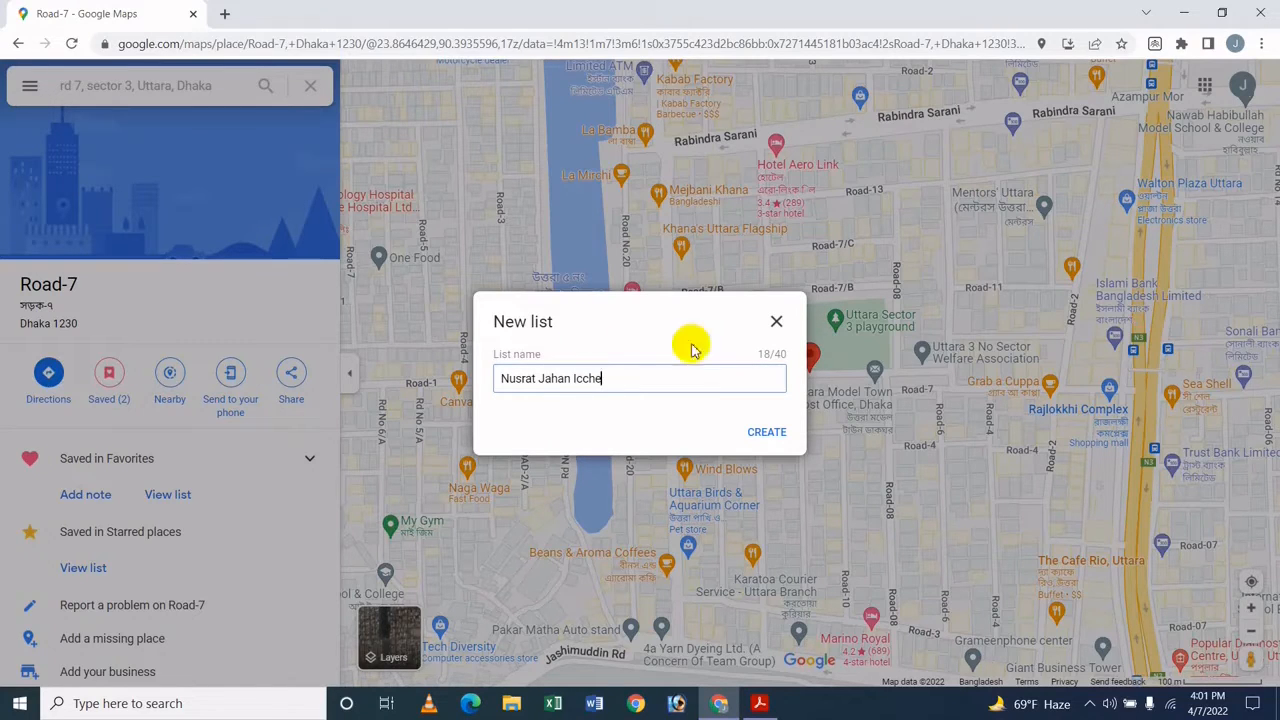
click(762, 433)
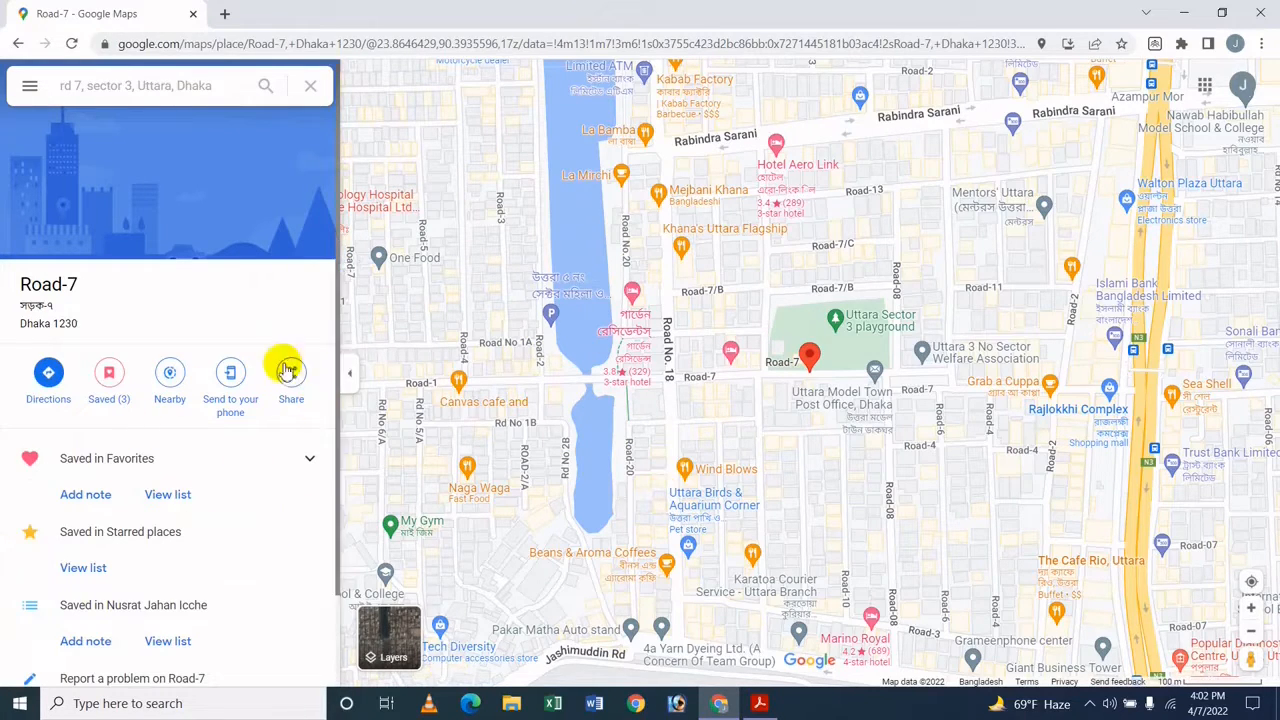
Step: Open the saved places overview and examine the contents of the Favorites and Starred places lists
click(30, 85)
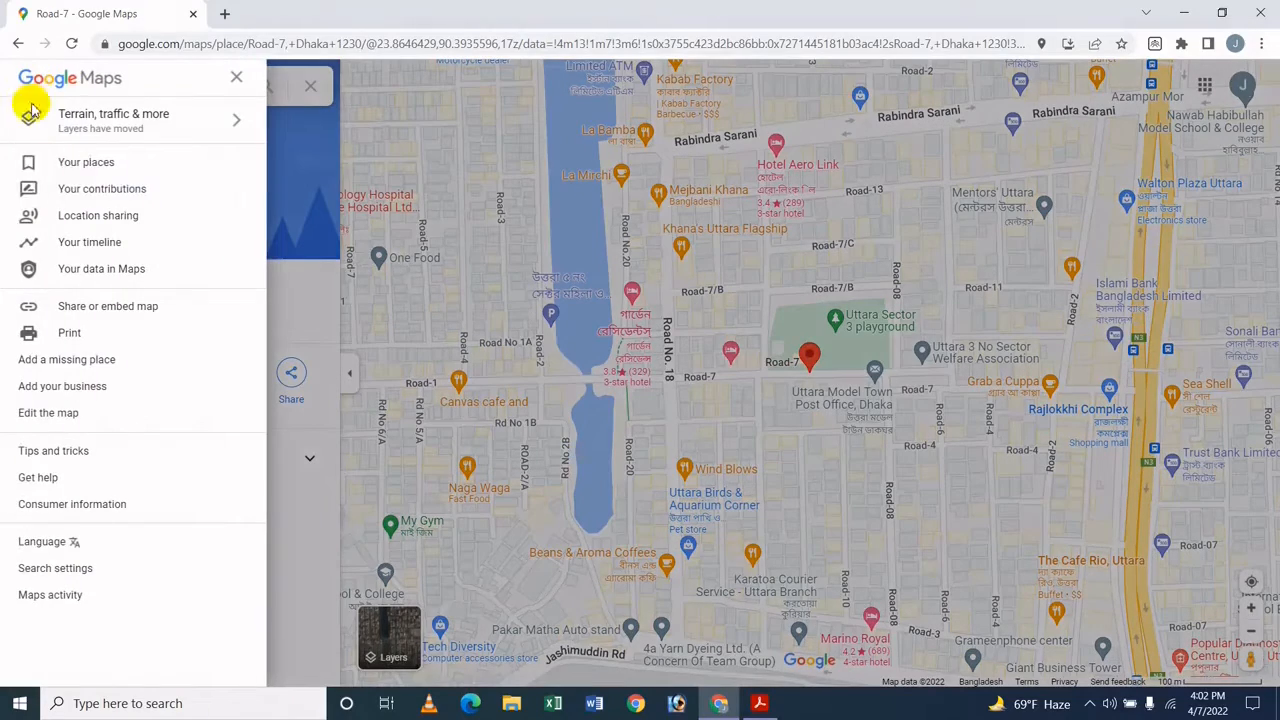
click(50, 165)
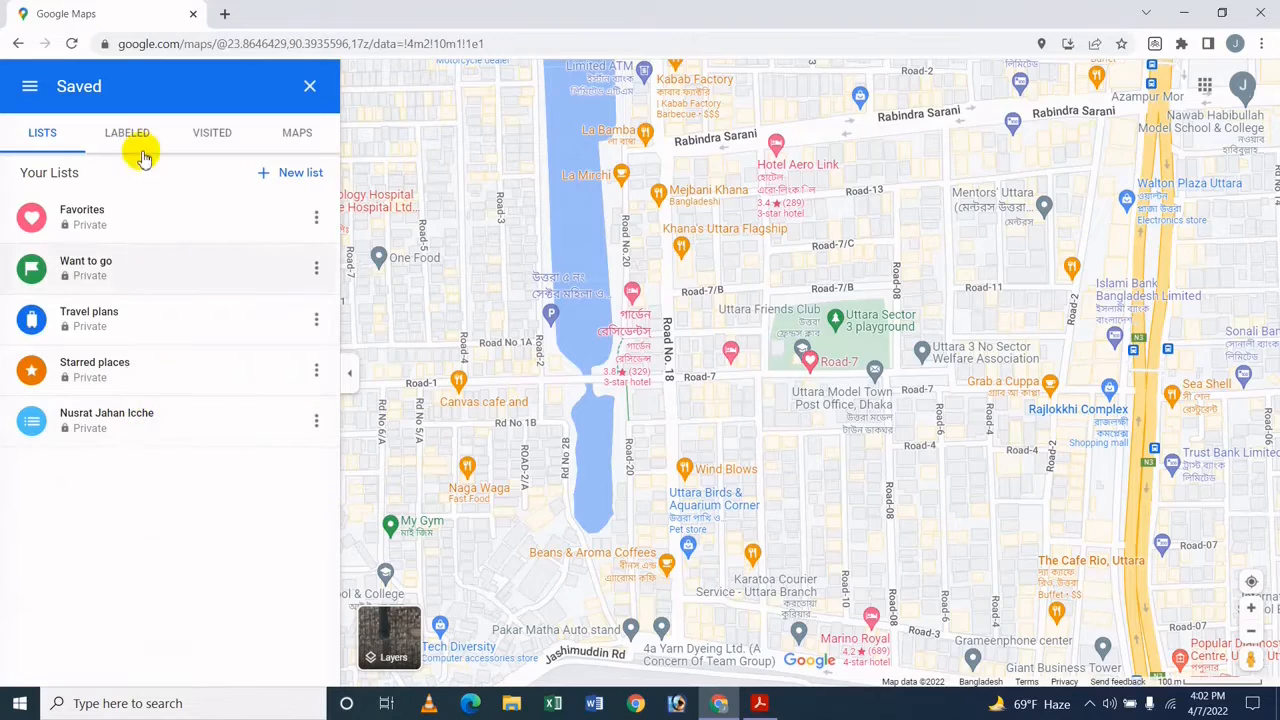
click(114, 213)
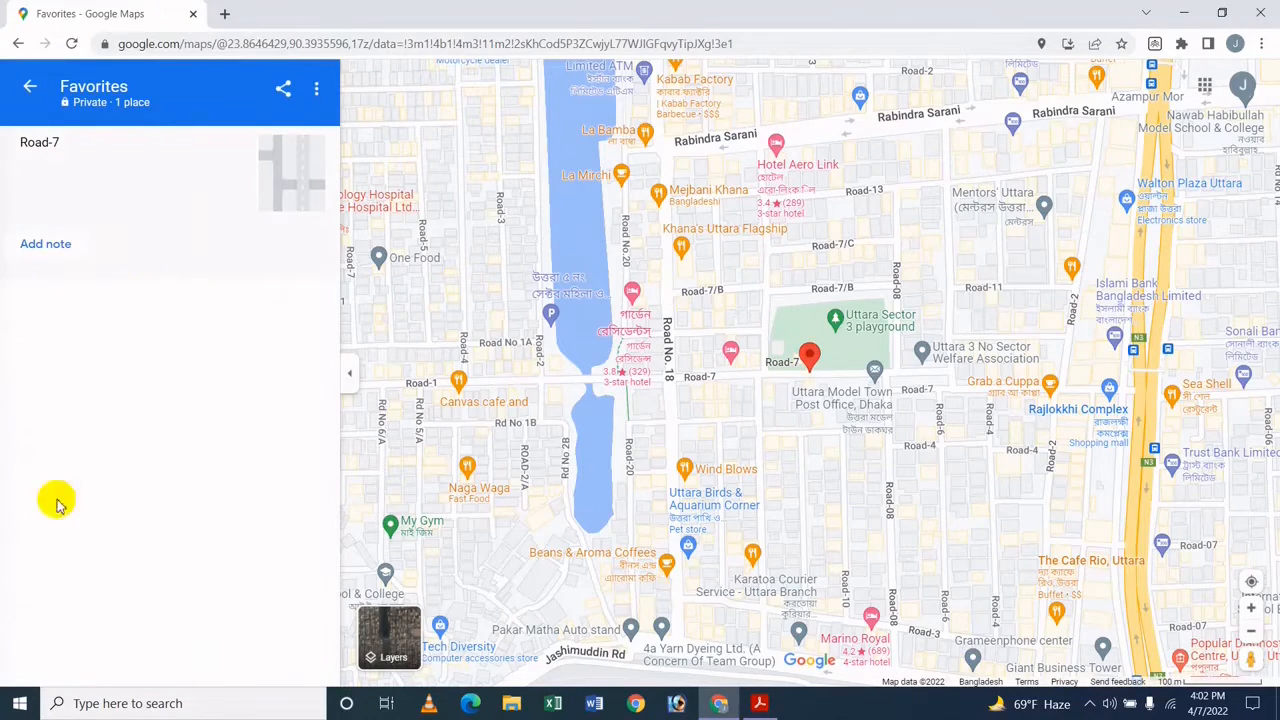
click(31, 87)
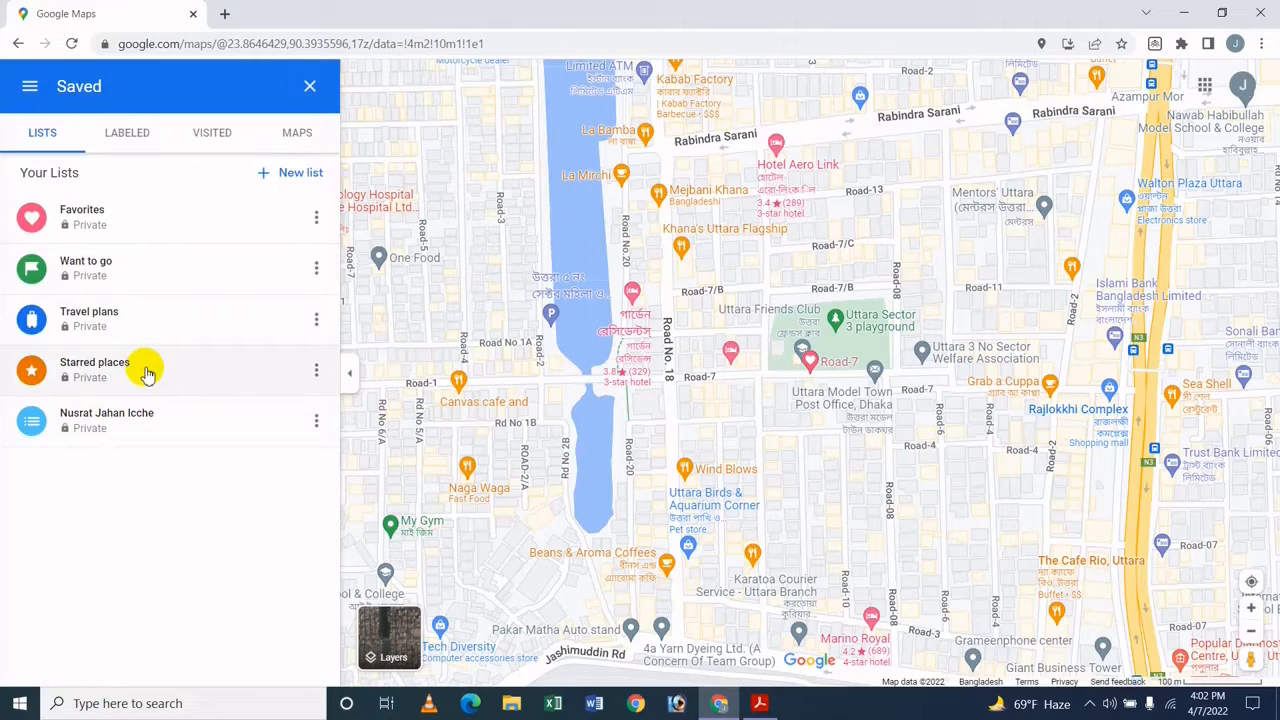
click(147, 372)
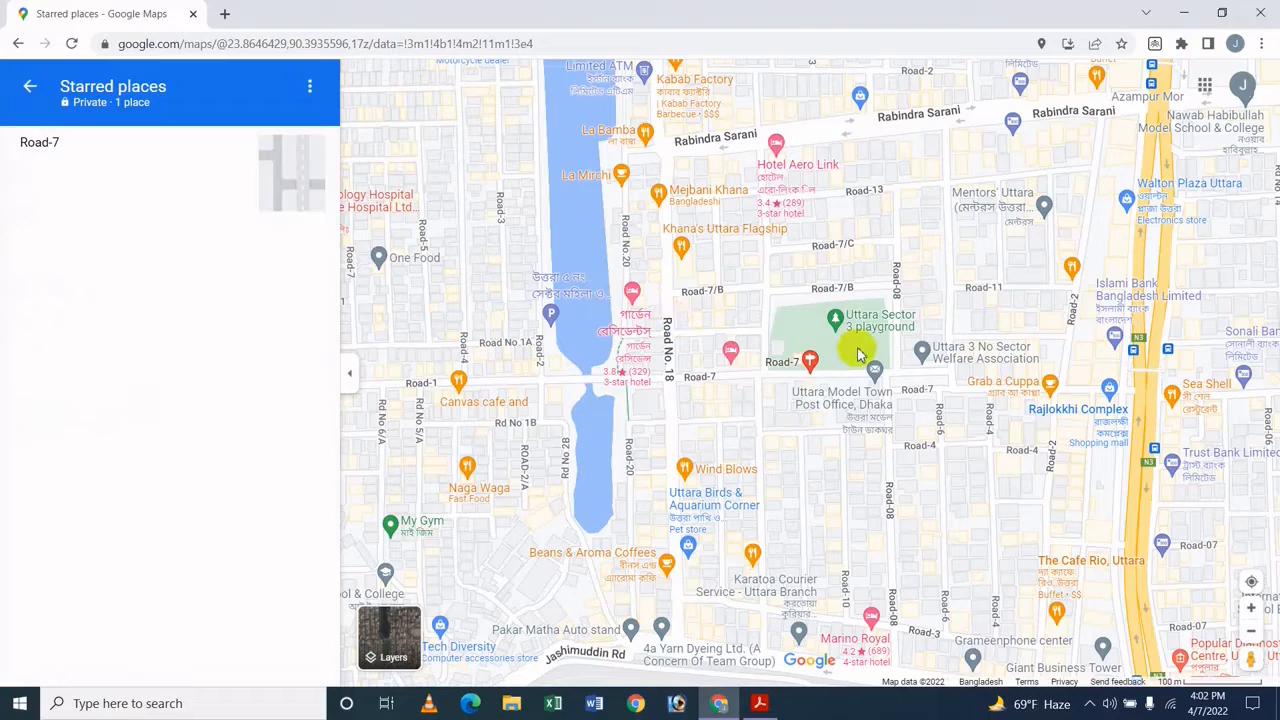
click(33, 87)
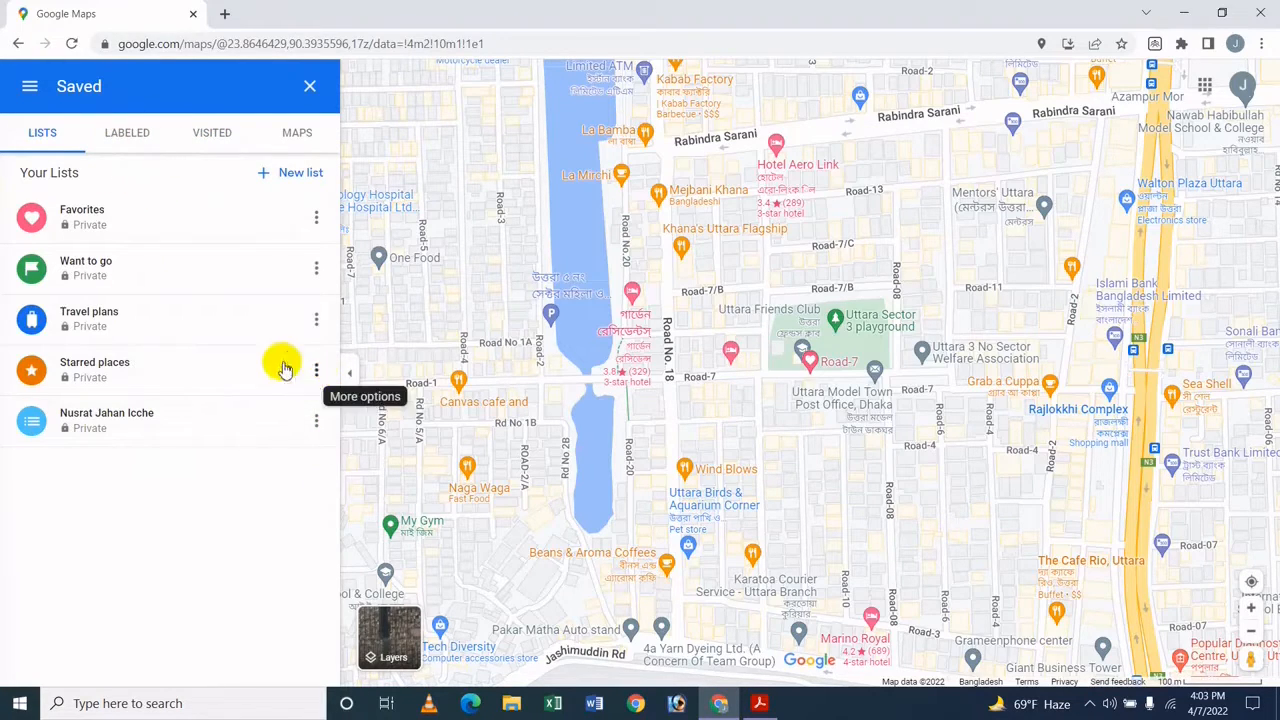
Step: Open sharing for the custom list and set its visibility to Shared
click(316, 424)
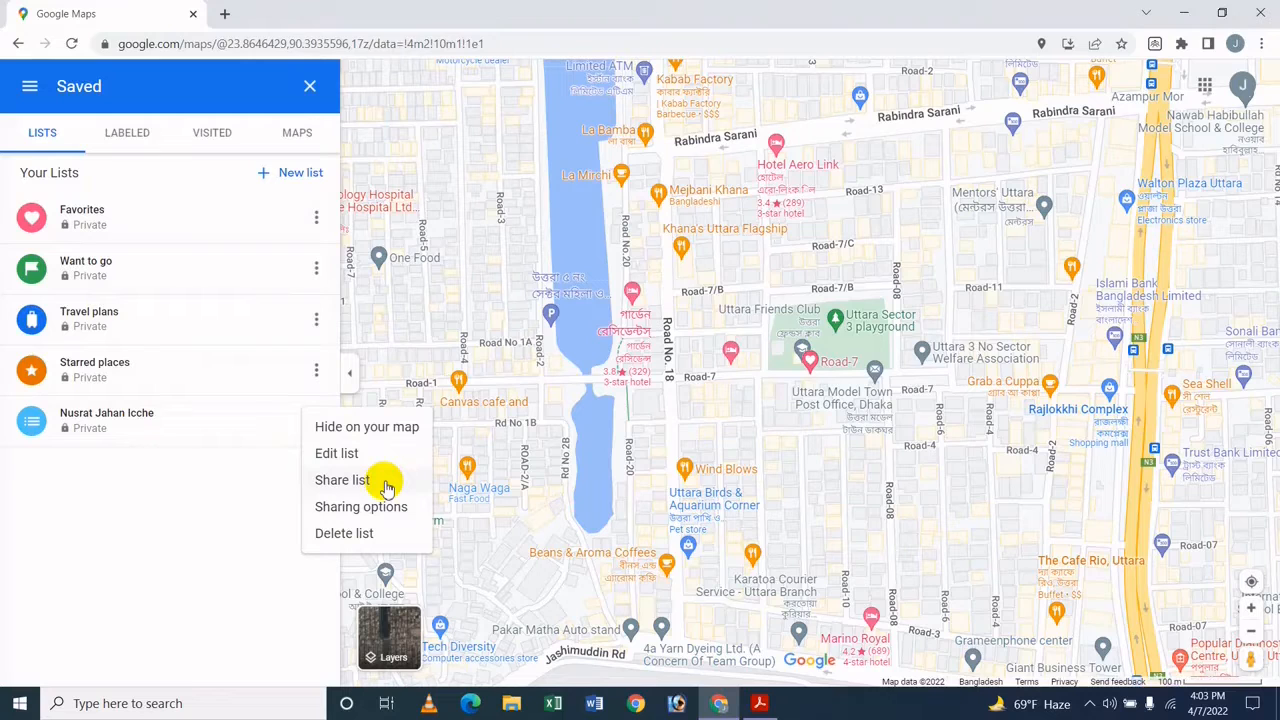
click(345, 480)
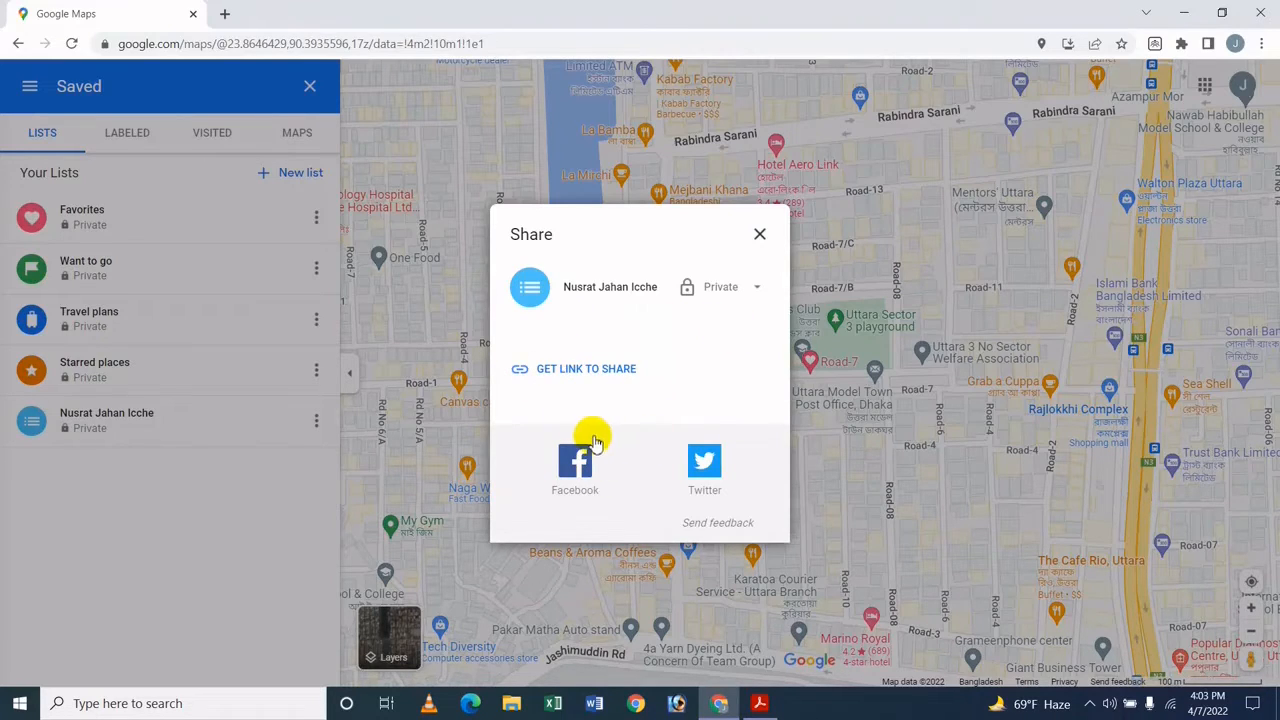
click(760, 292)
click(748, 318)
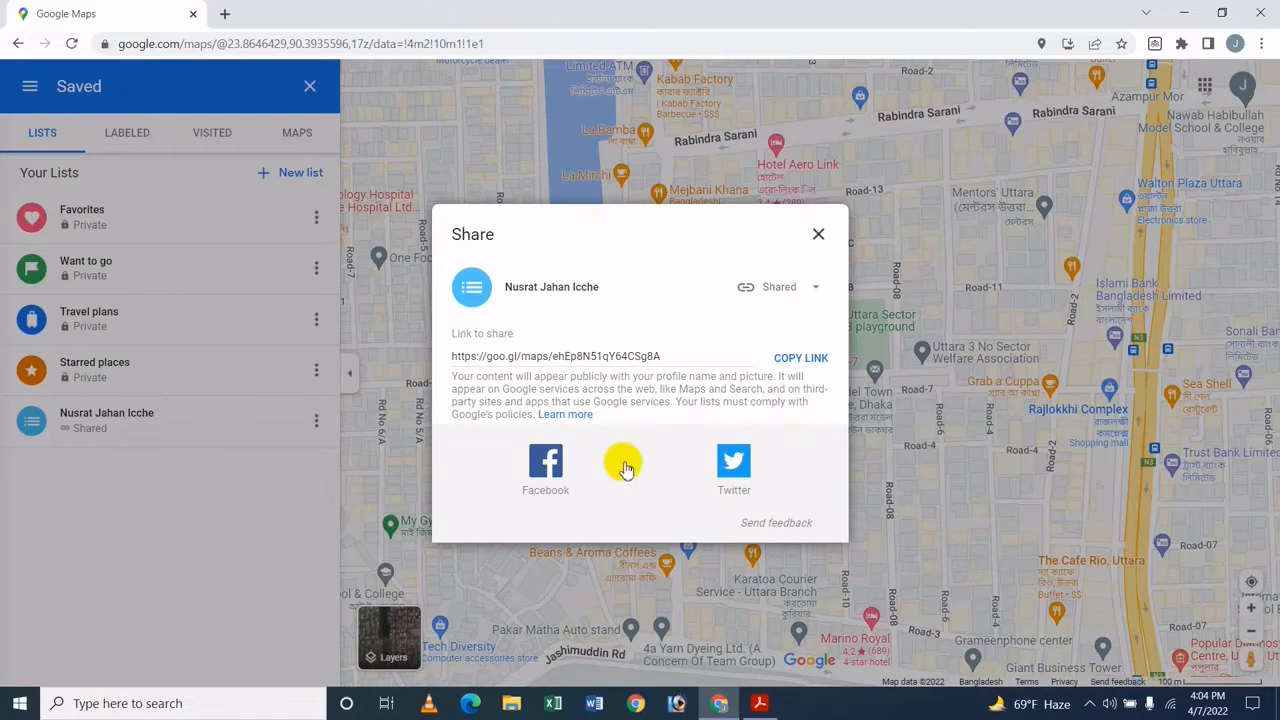
Step: Set the custom list's visibility to Public and close the sharing dialog
click(809, 286)
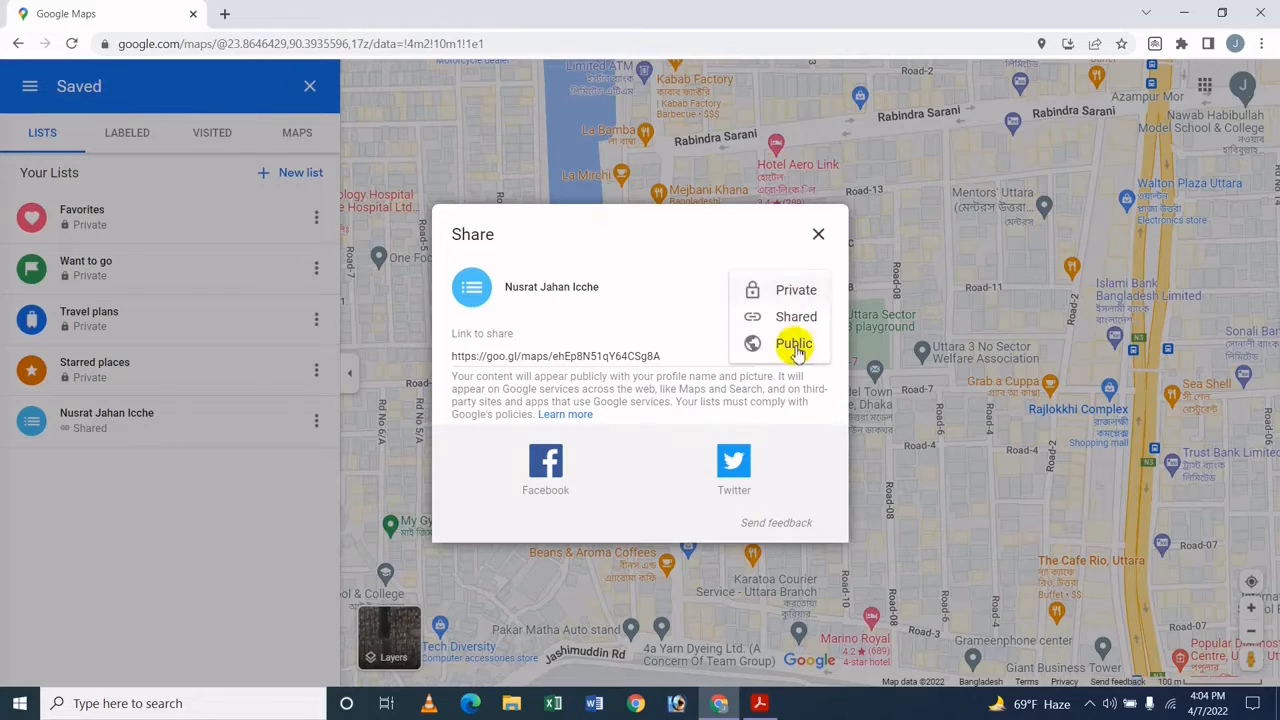
click(796, 344)
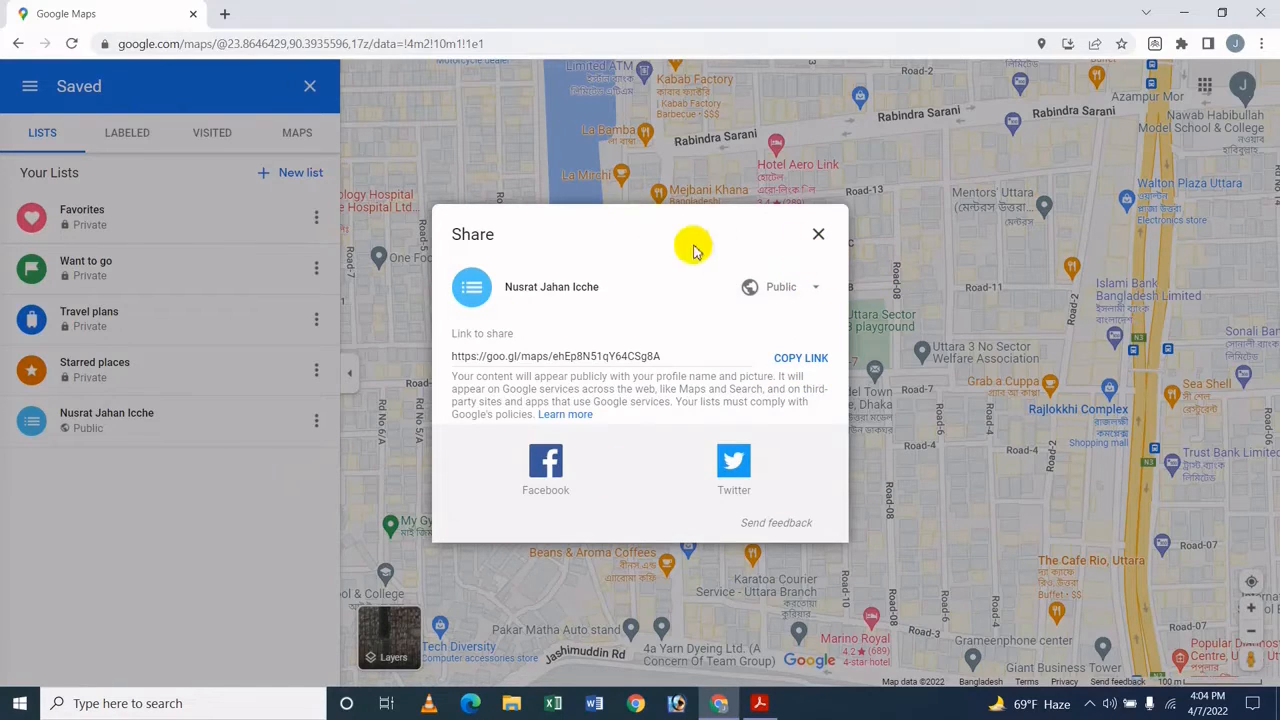
click(817, 237)
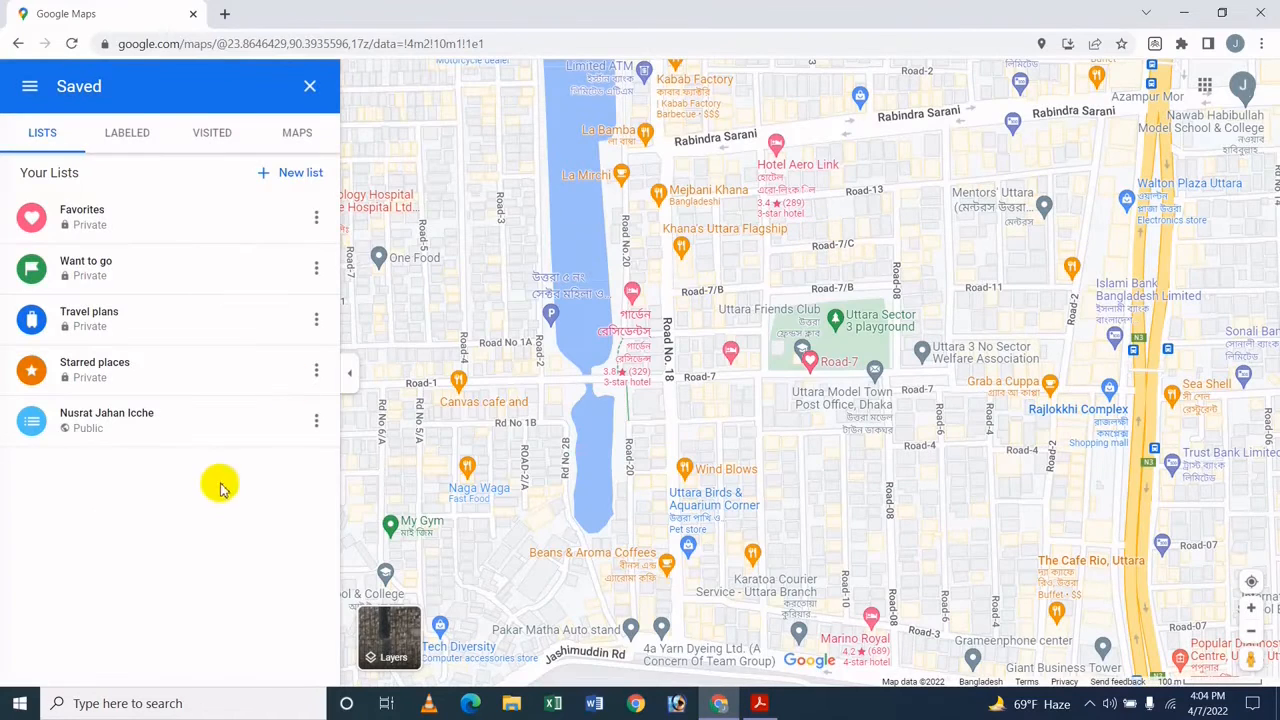
Step: Review the custom list's sharing options and close them
click(311, 421)
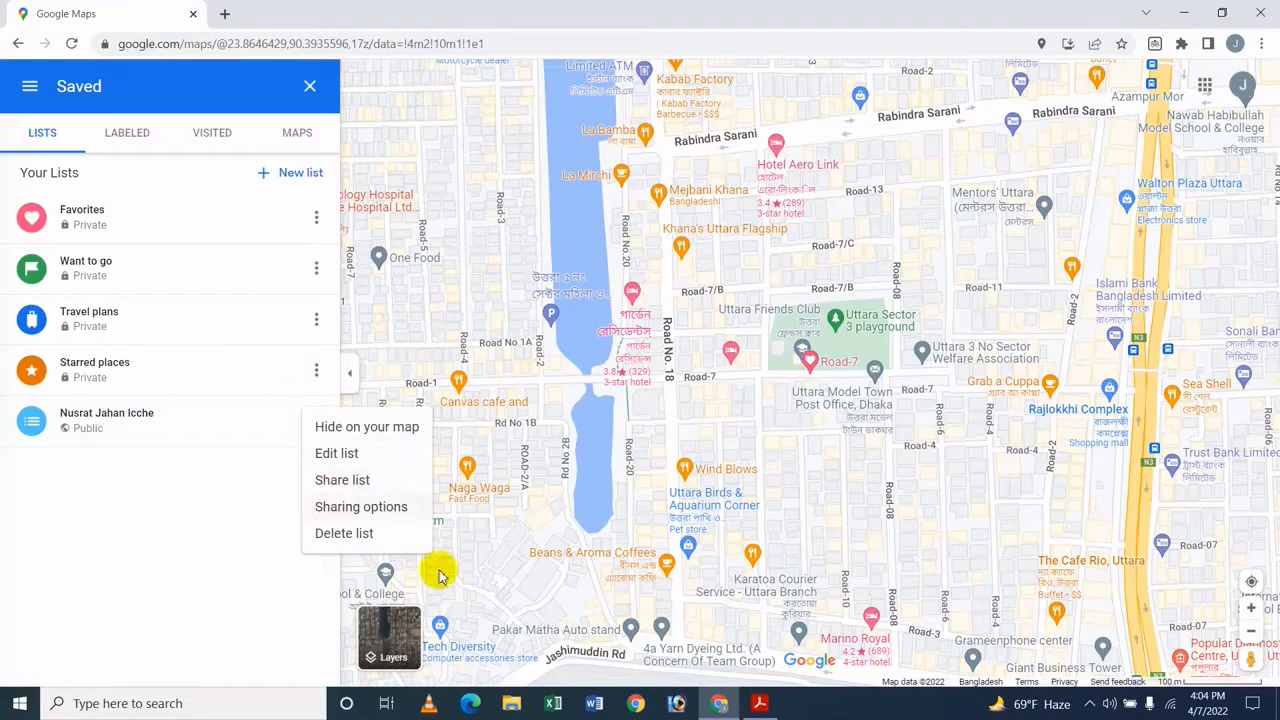
click(380, 510)
click(797, 205)
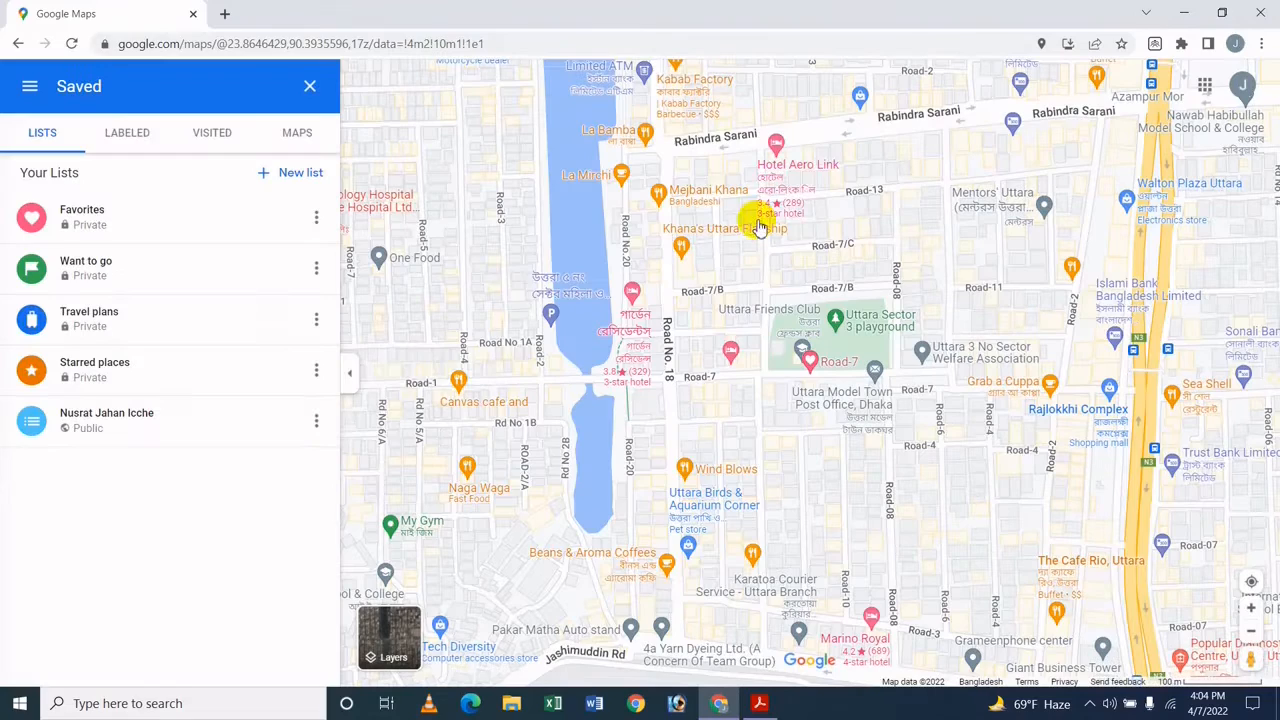
Step: Delete the custom list from the saved lists and confirm the deletion
click(316, 421)
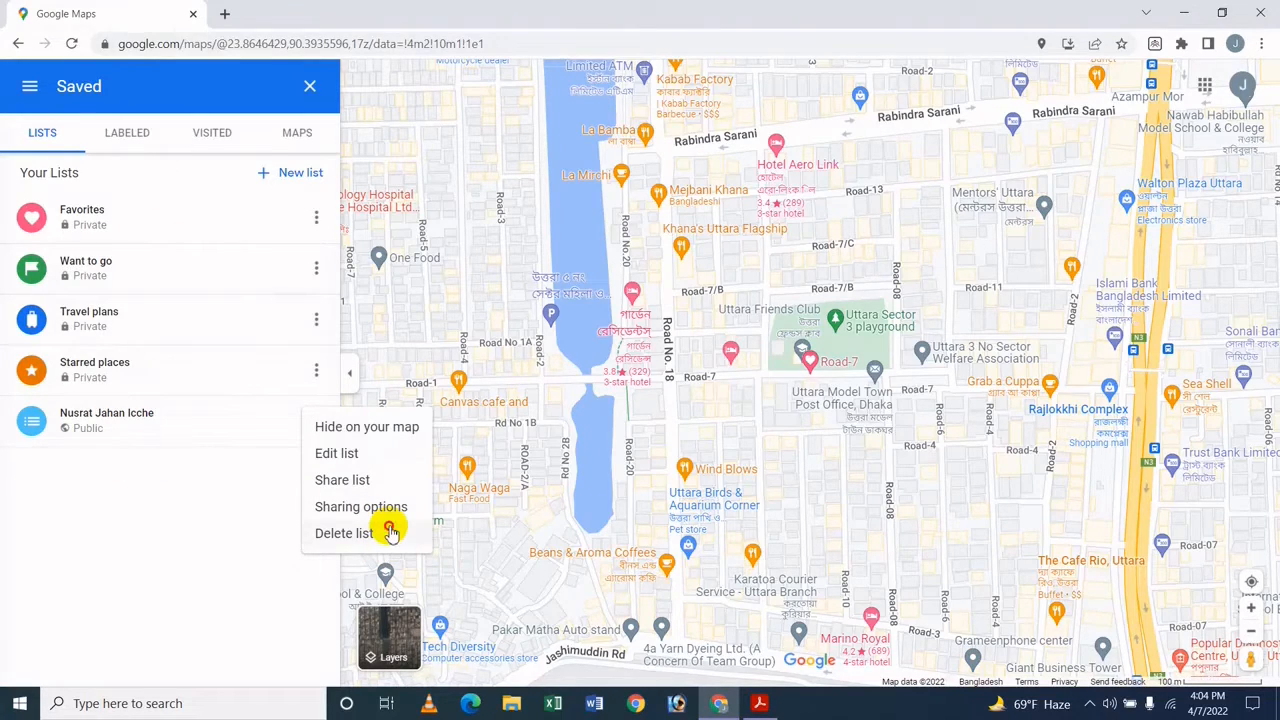
click(360, 533)
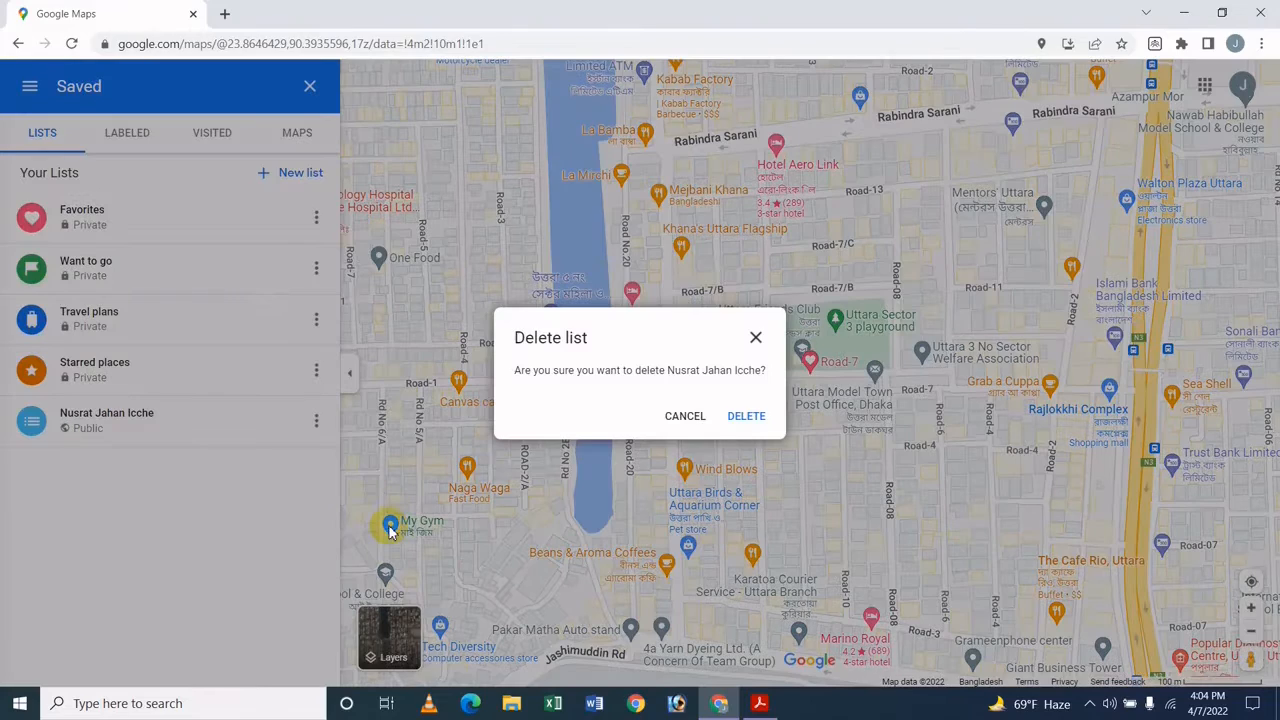
click(748, 418)
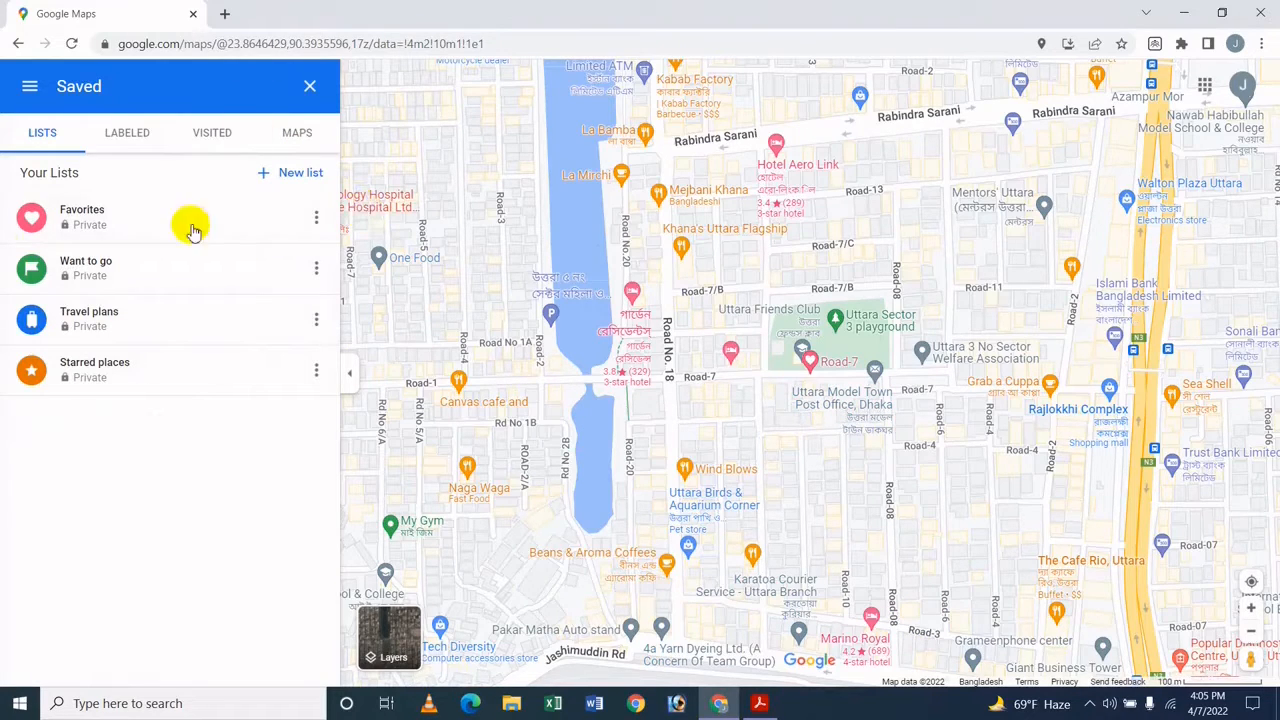
Step: Review the labeled places, visited places and saved maps, and switch to the tutorial PDF in Adobe Acrobat Reader
click(128, 136)
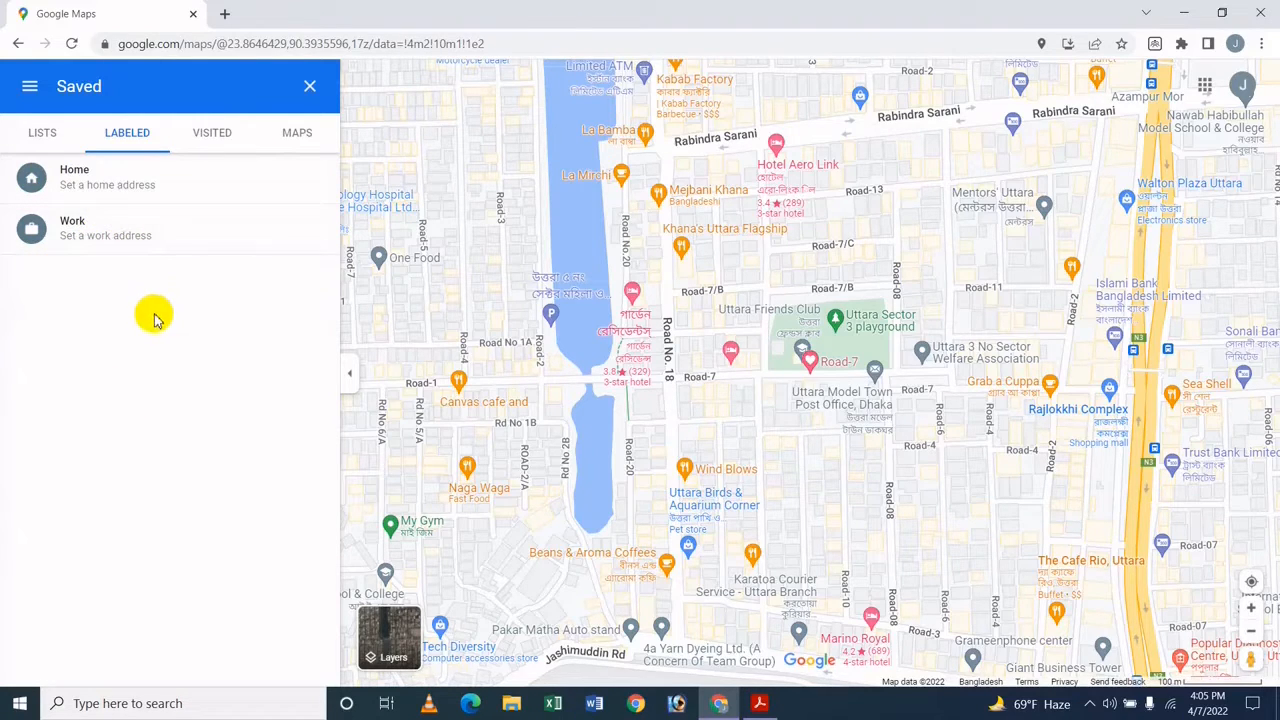
click(212, 136)
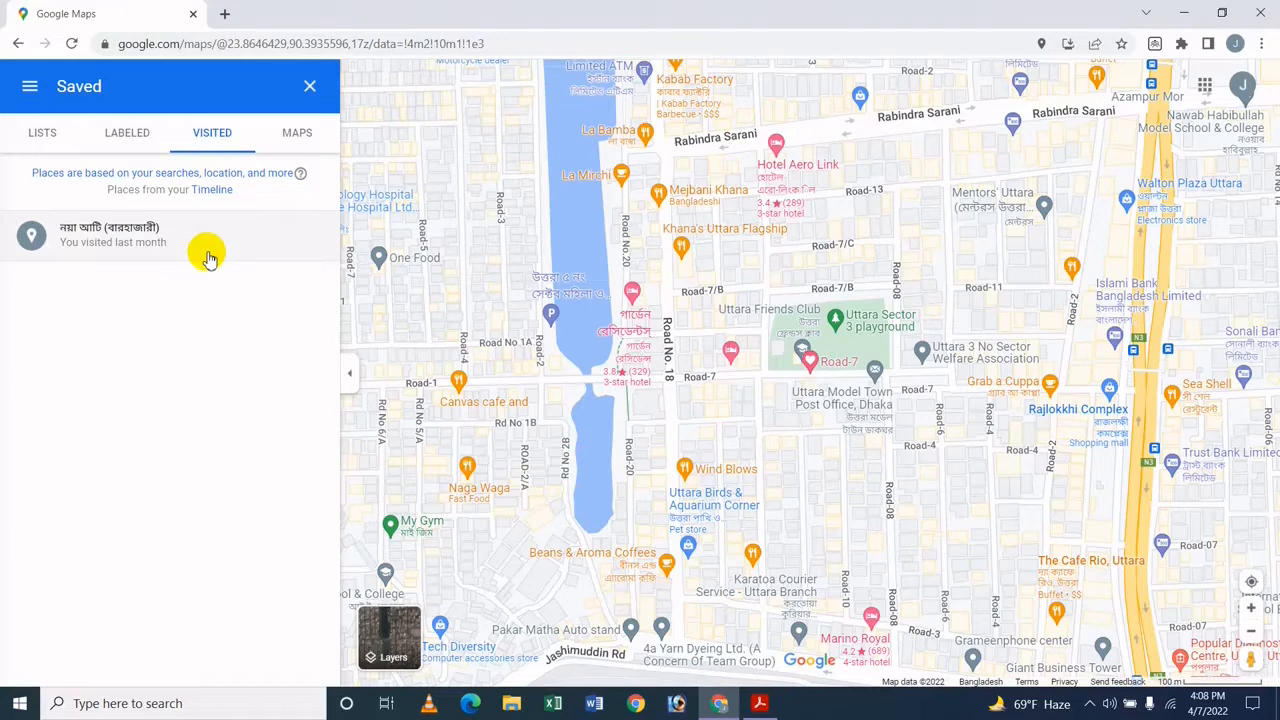
click(320, 134)
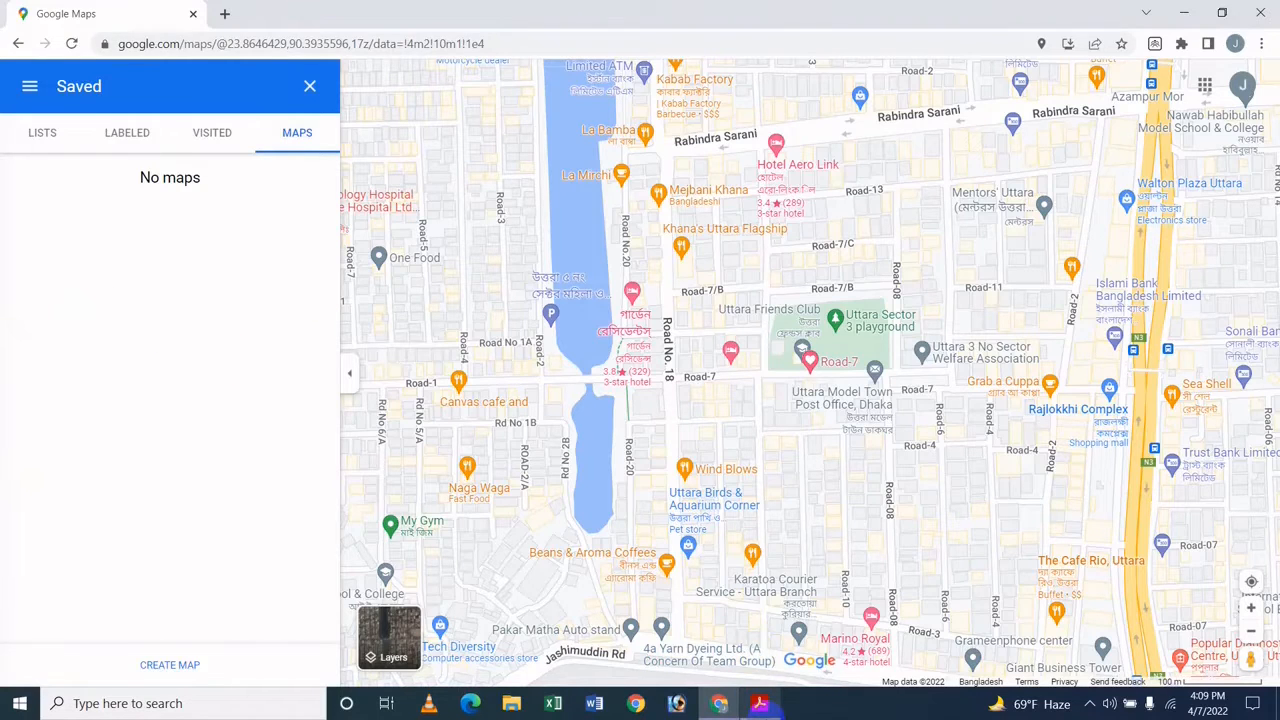
click(758, 704)
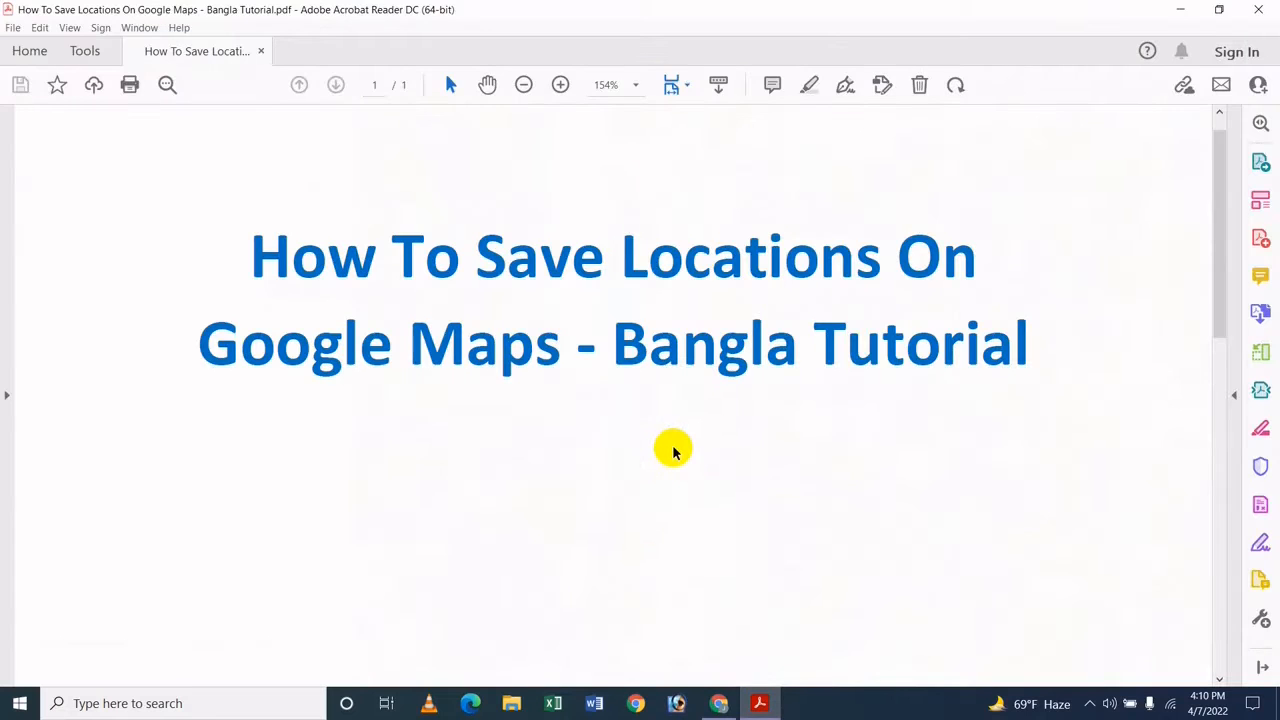